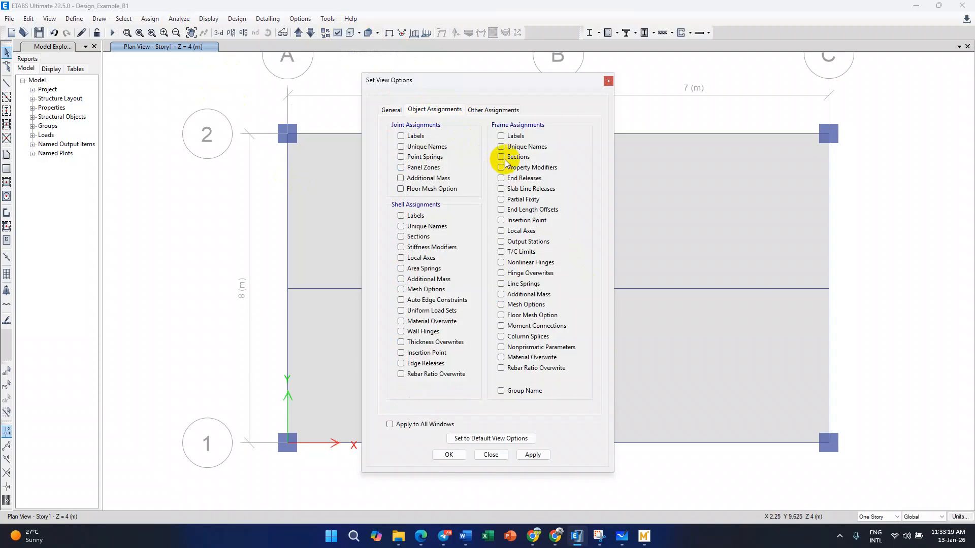
# - Apply the view options so frame section names are displayed on the Story1 plan
pyautogui.click(533, 454)
pyautogui.click(491, 454)
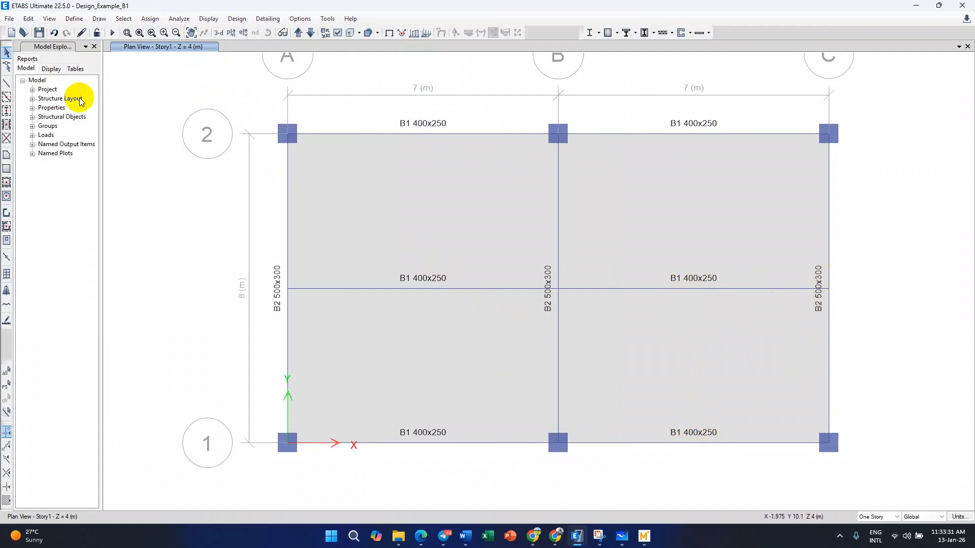
# - Add a copy of the B1 400x250 frame section and name it B1600x400
pyautogui.click(74, 19)
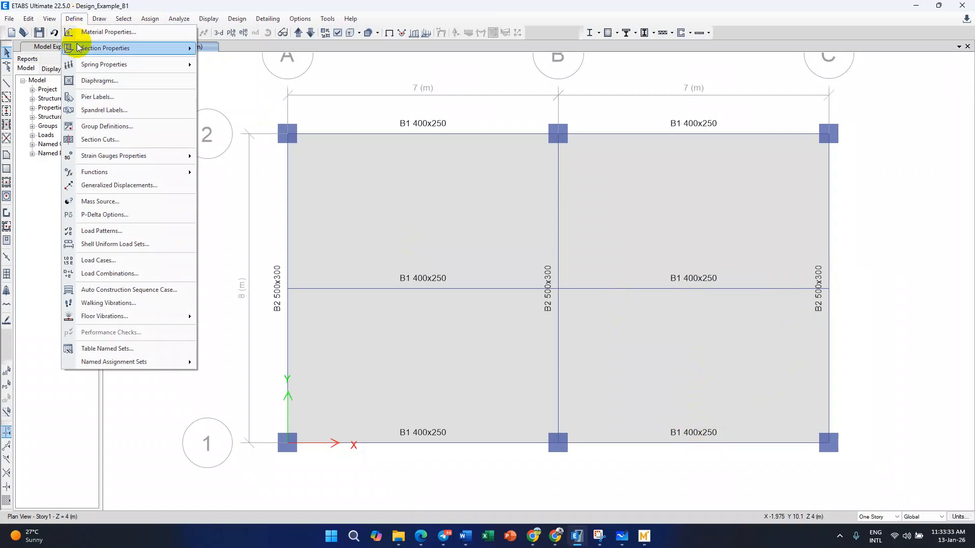
pyautogui.moveTo(79, 47)
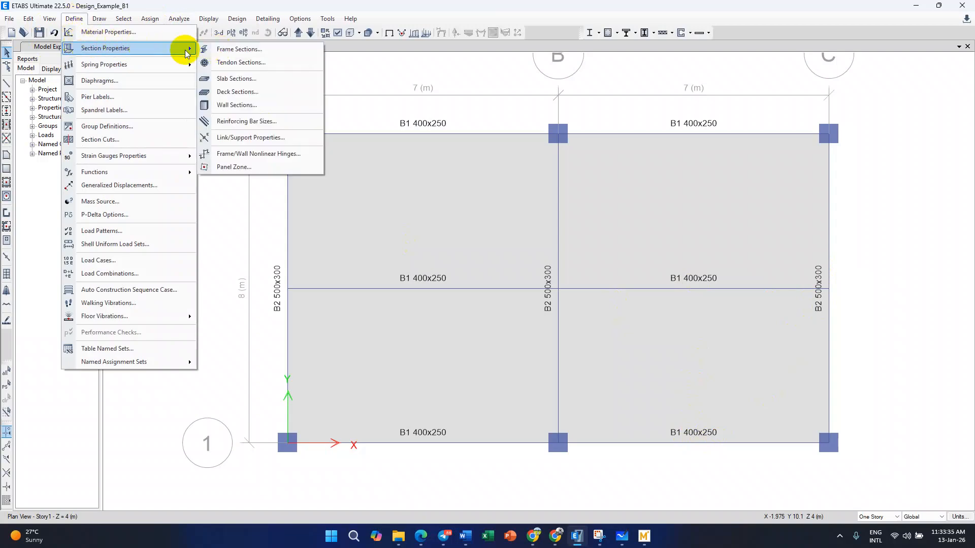
pyautogui.click(239, 51)
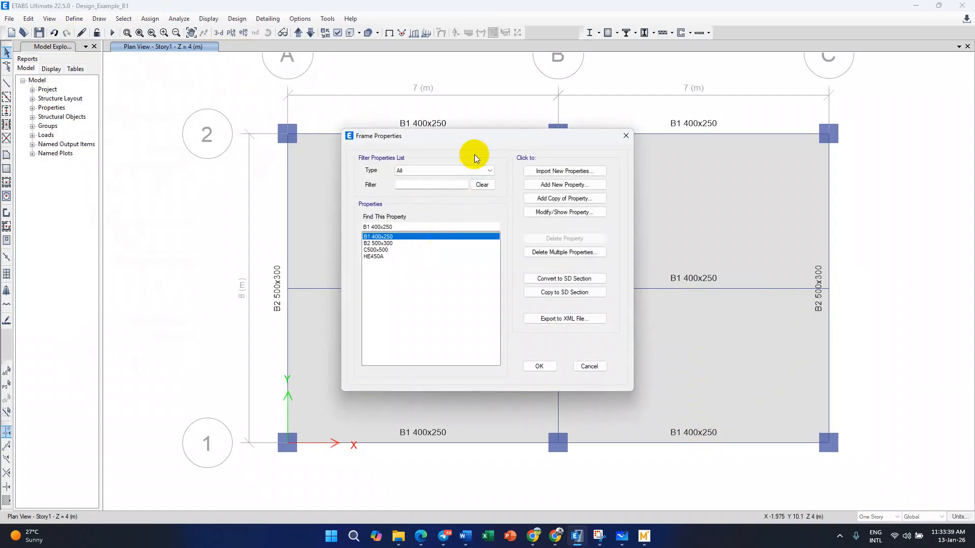
pyautogui.moveTo(474, 136); pyautogui.dragTo(243, 133)
pyautogui.click(155, 247)
pyautogui.click(157, 241)
pyautogui.click(158, 234)
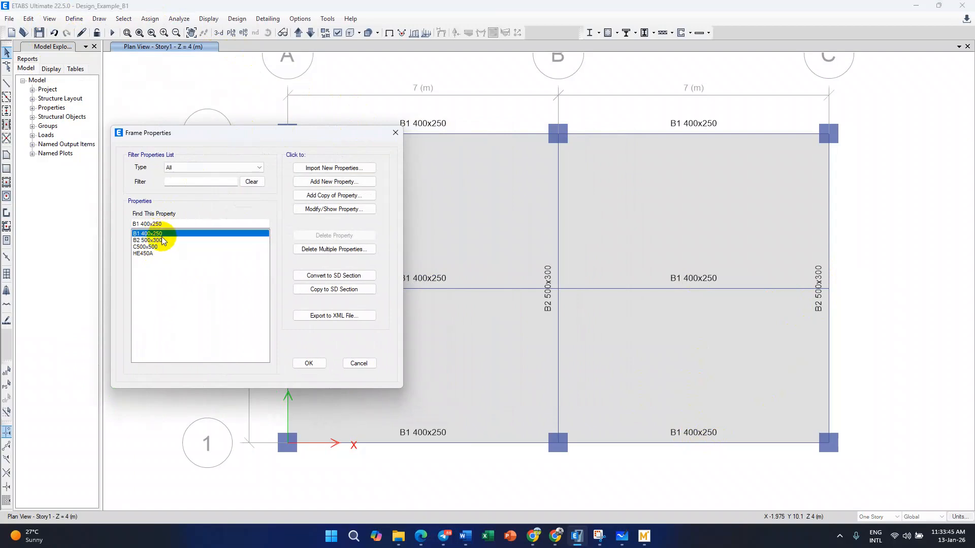
pyautogui.click(339, 198)
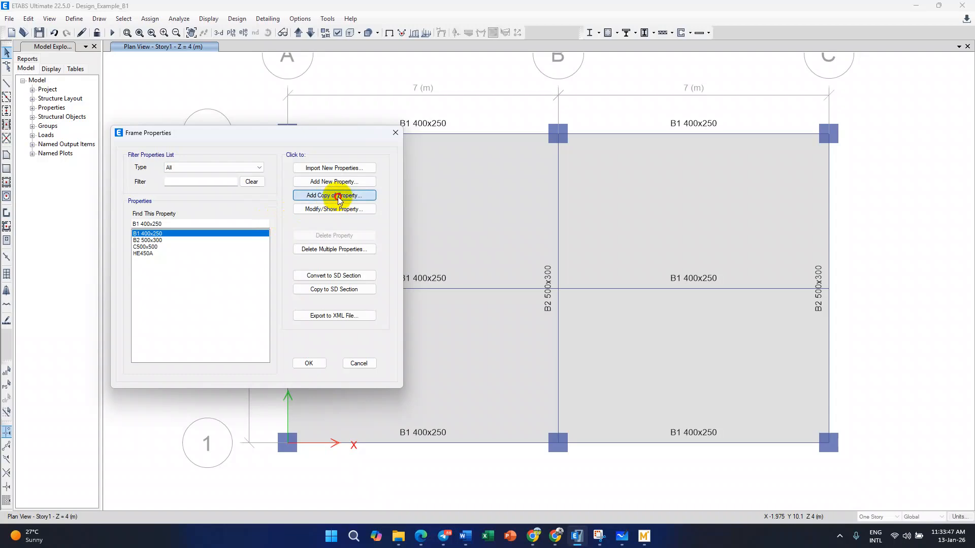
pyautogui.click(337, 196)
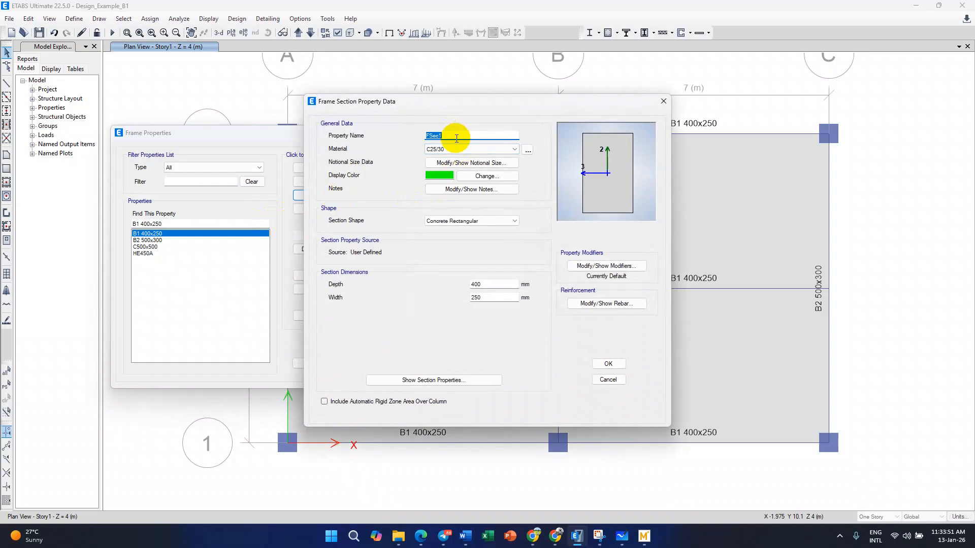
pyautogui.write('B1600')
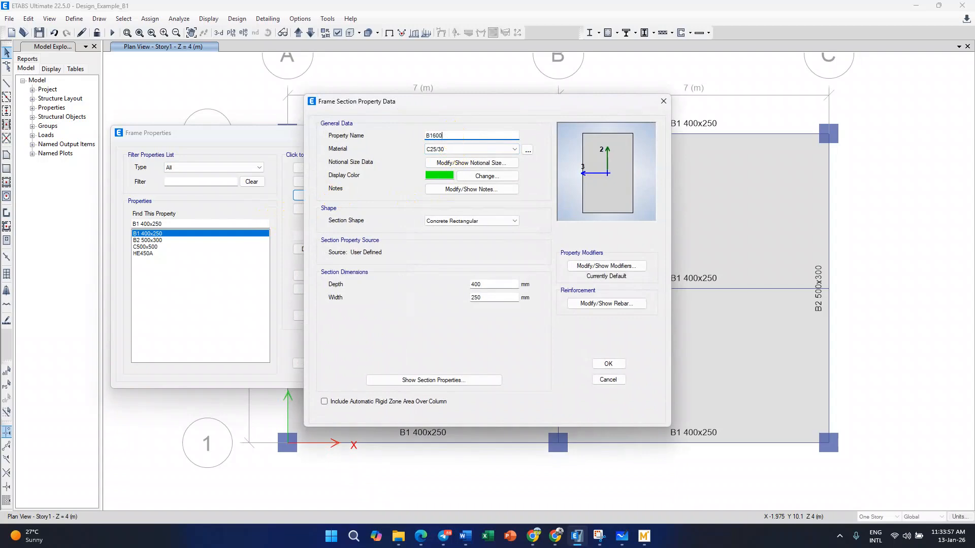
pyautogui.write('x400')
# - Set the copied section's depth to 600 mm and width to 400 mm
pyautogui.moveTo(488, 282); pyautogui.dragTo(452, 274)
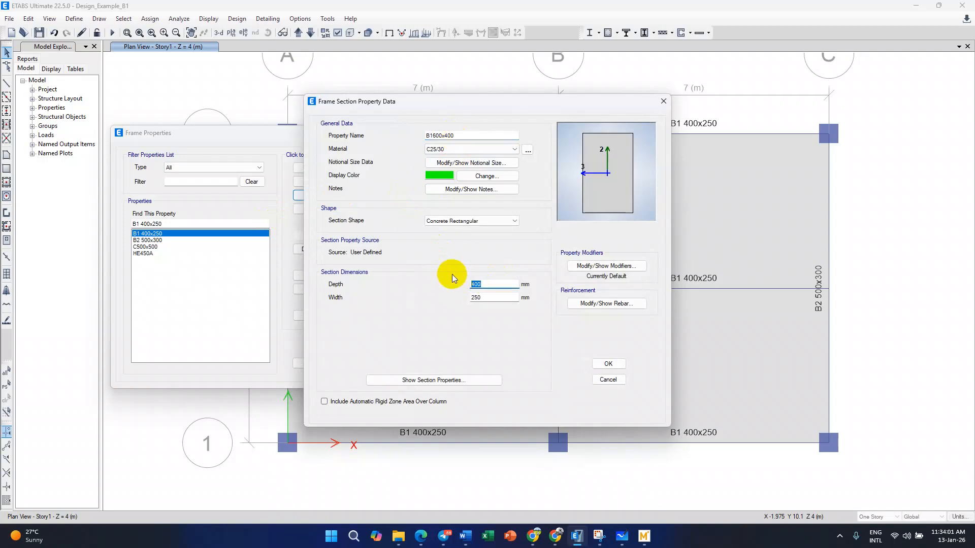
pyautogui.press('BackSpace')
pyautogui.moveTo(489, 298); pyautogui.dragTo(450, 296)
pyautogui.write('400')
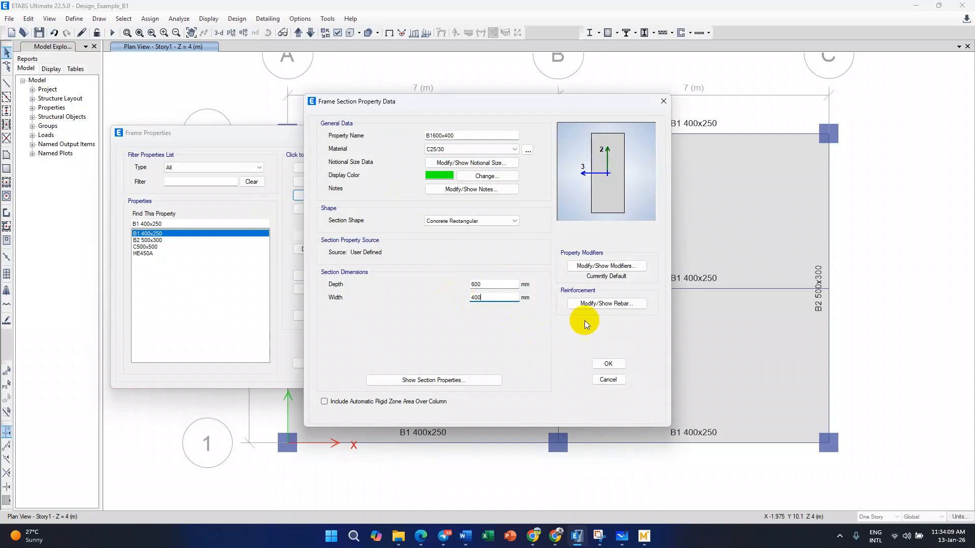
# - Check the top and bottom rebar cover of the 600x400 beam section and save the section definition
pyautogui.click(602, 304)
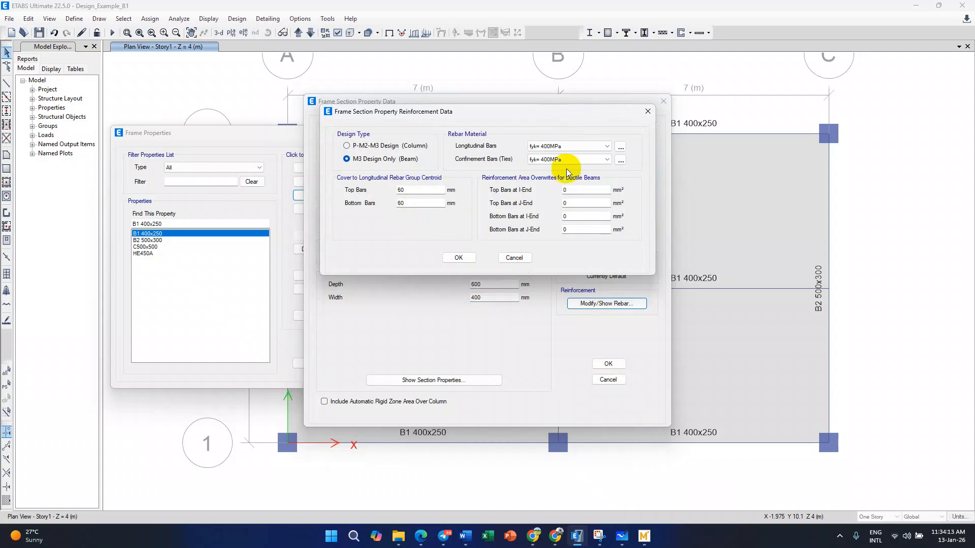
pyautogui.click(410, 202)
pyautogui.click(418, 189)
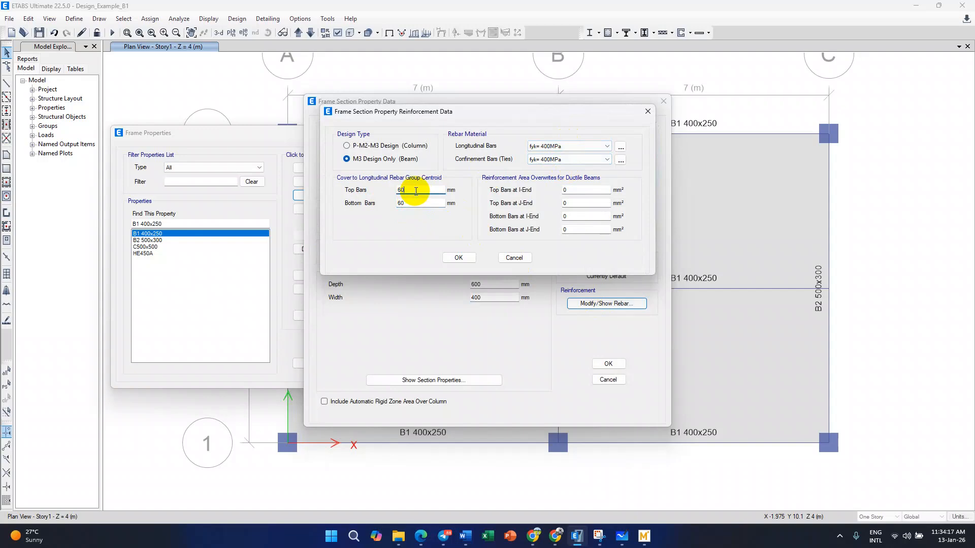
pyautogui.click(413, 203)
pyautogui.click(458, 258)
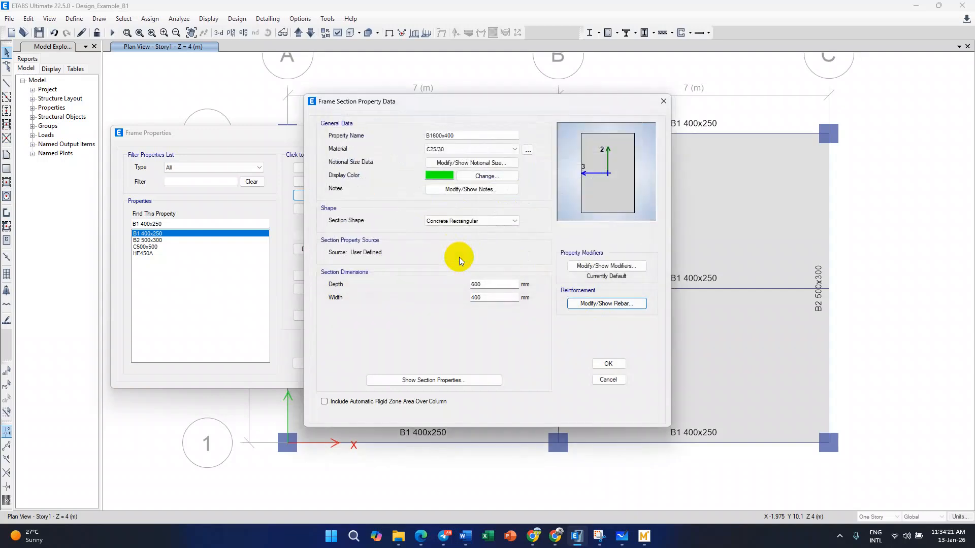
pyautogui.click(606, 365)
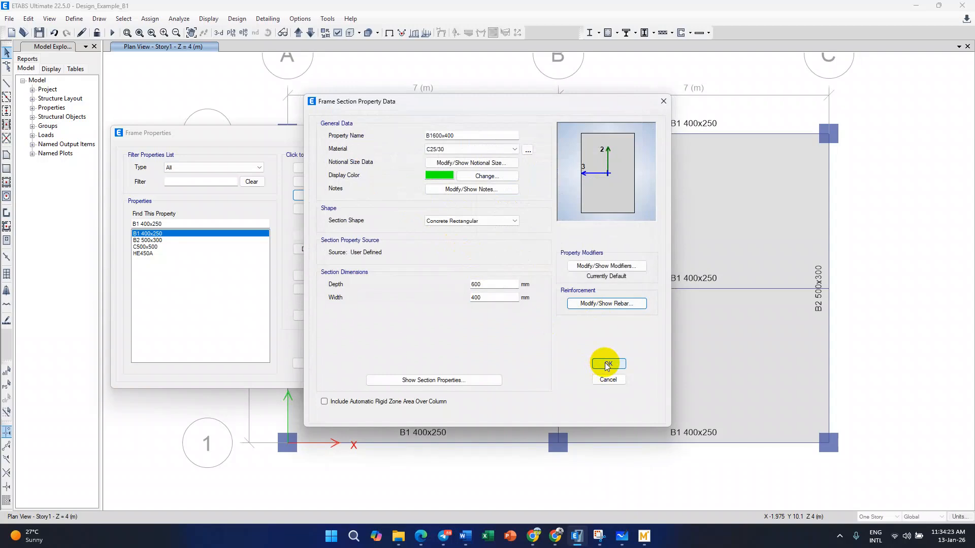
# - Rename the B1600x400 frame section as B2600x400
pyautogui.click(148, 240)
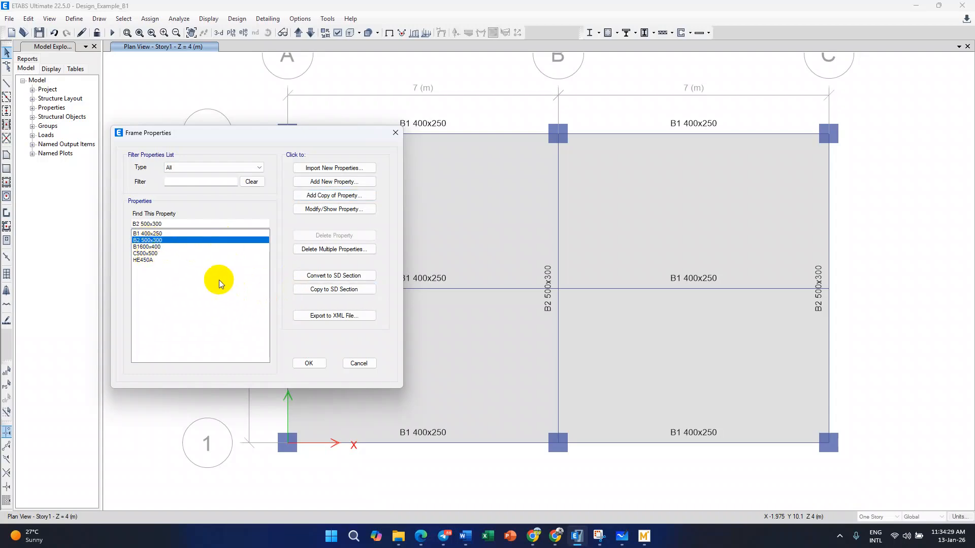
pyautogui.click(160, 247)
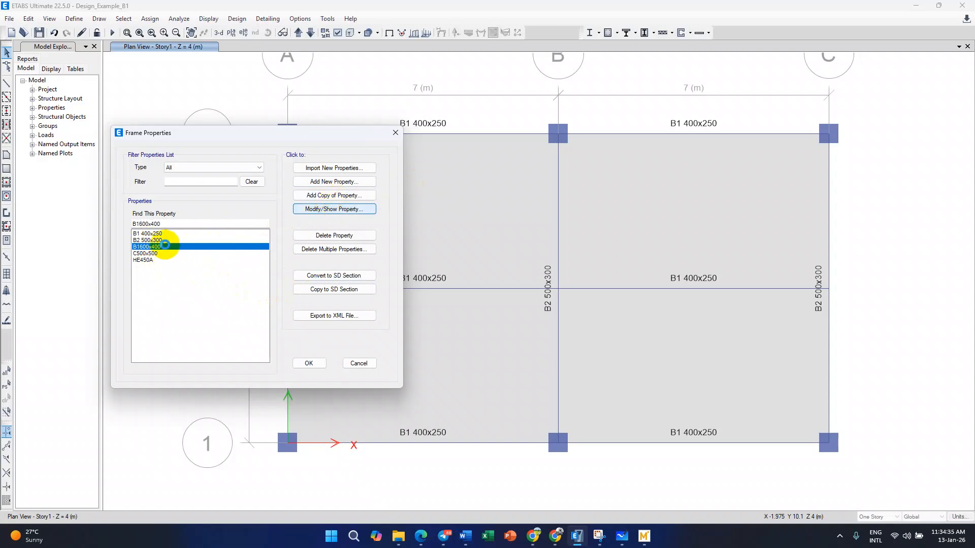
pyautogui.click(334, 209)
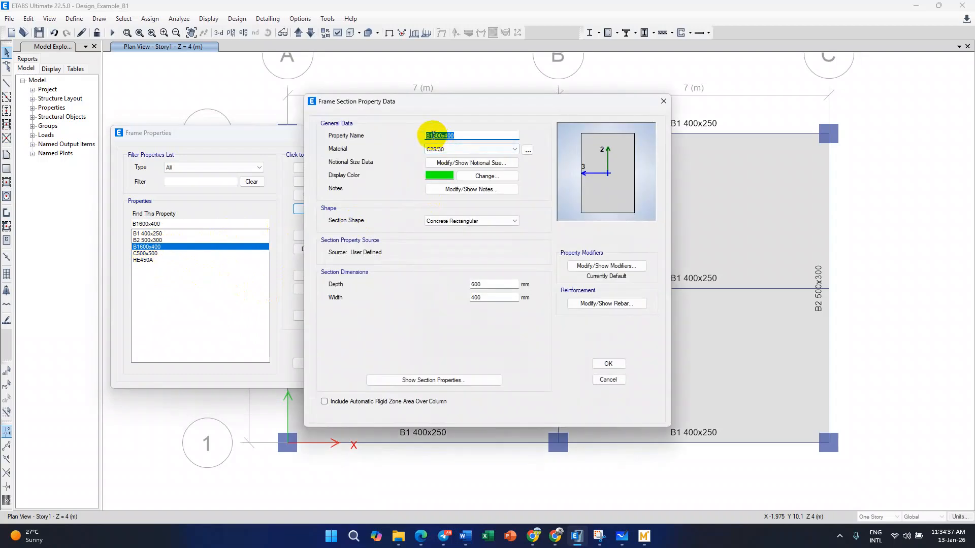
pyautogui.click(451, 134)
pyautogui.press('Left')
pyautogui.press('Left')
pyautogui.press('Left')
pyautogui.press('Left')
pyautogui.press('Left')
pyautogui.press('BackSpace')
pyautogui.write('2')
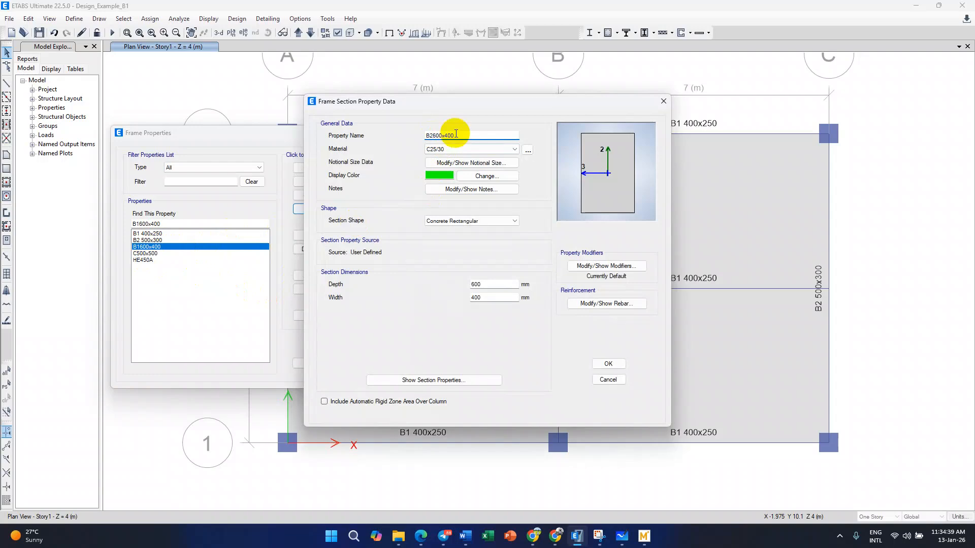
pyautogui.click(608, 364)
# - Add a copy of the B2600x400 frame section and name it B1 500x300
pyautogui.click(158, 241)
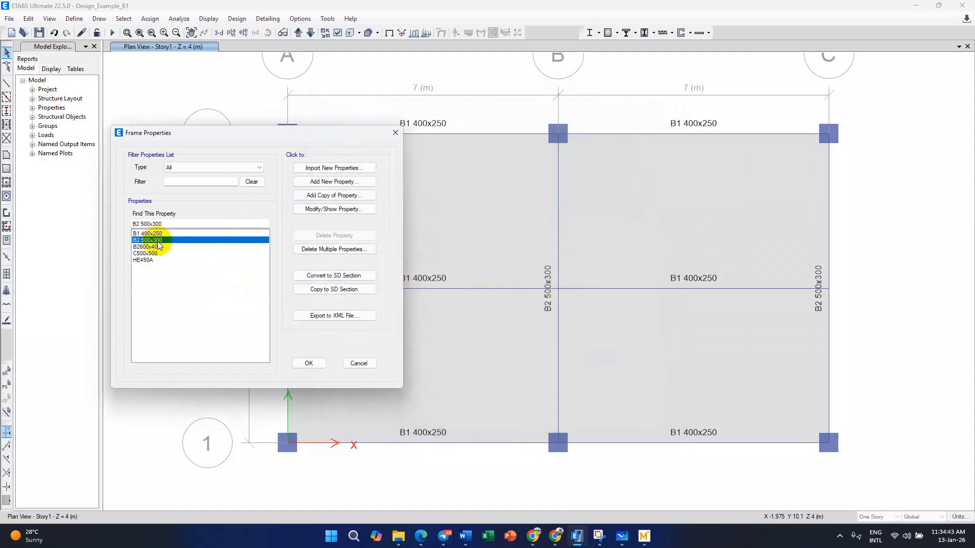
pyautogui.click(157, 247)
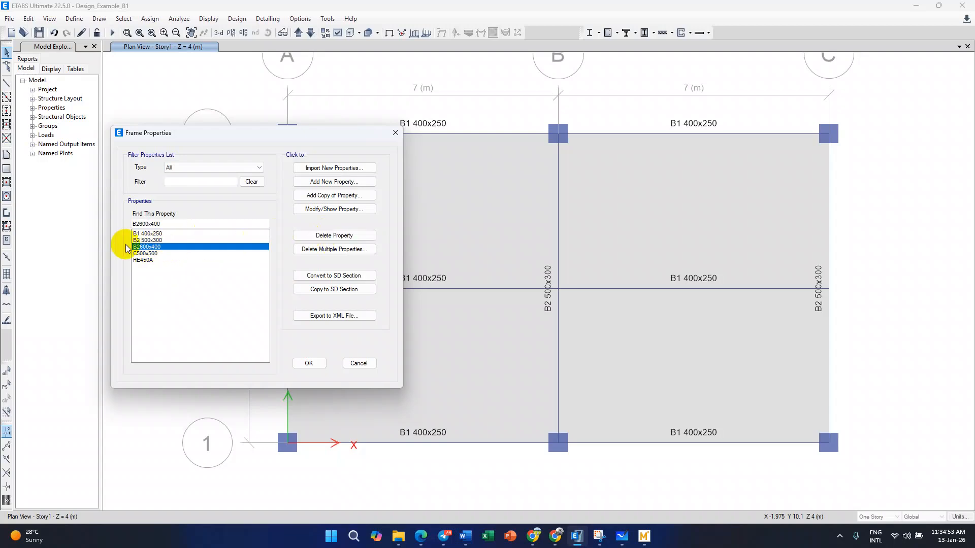
pyautogui.click(326, 196)
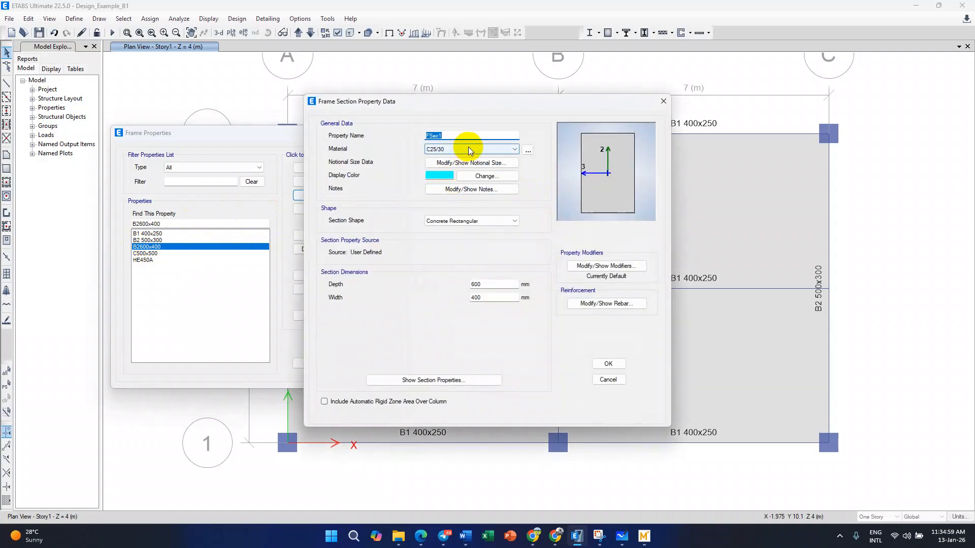
pyautogui.write('B1')
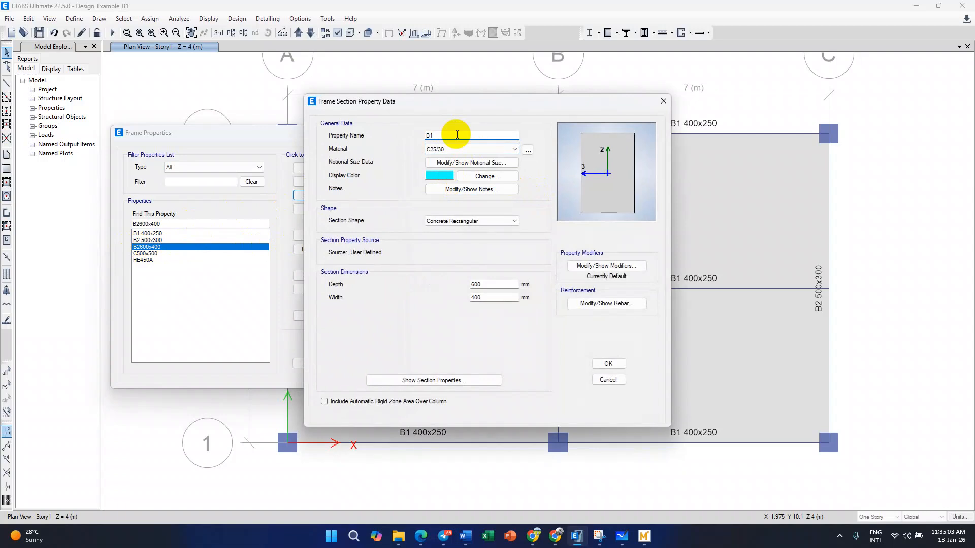
pyautogui.write(' 500x300')
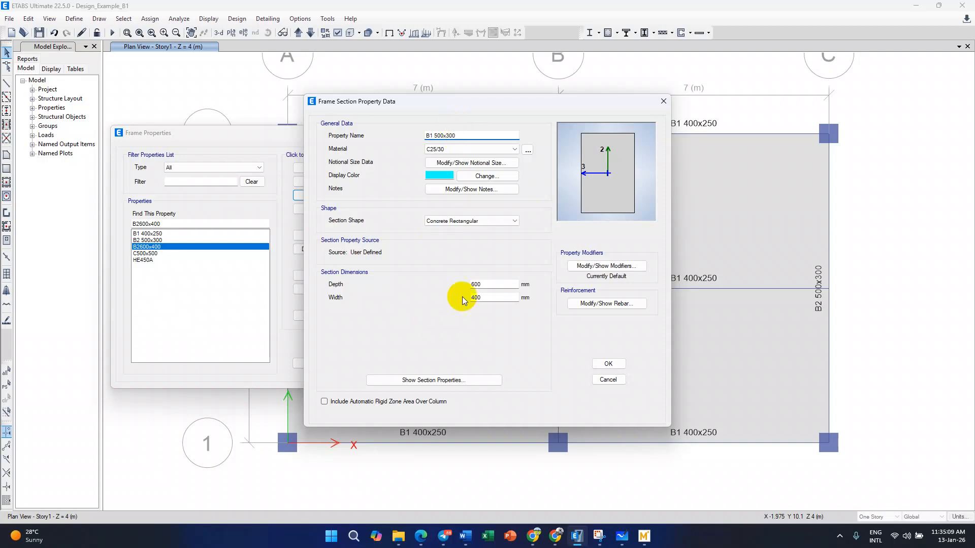
# - Set the B1 500x300 section's depth to 500 mm and width to 300 mm, and accept the frame property definitions
pyautogui.doubleClick(475, 284)
pyautogui.write('500')
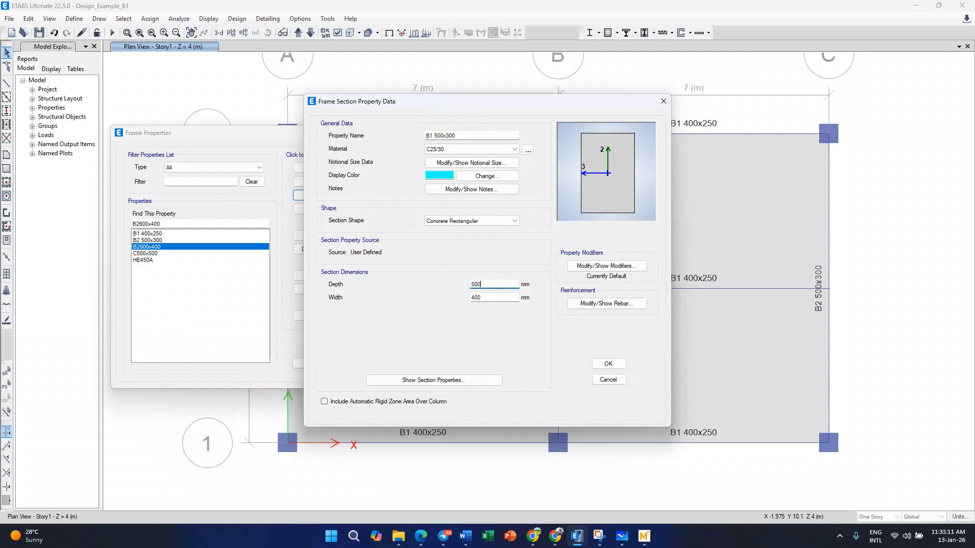
pyautogui.press('Tab')
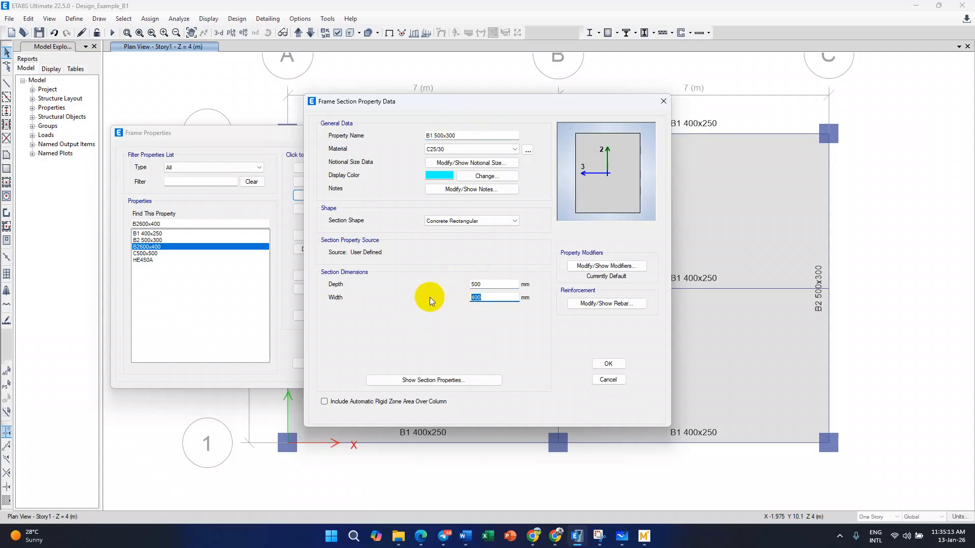
pyautogui.write('300')
pyautogui.click(620, 364)
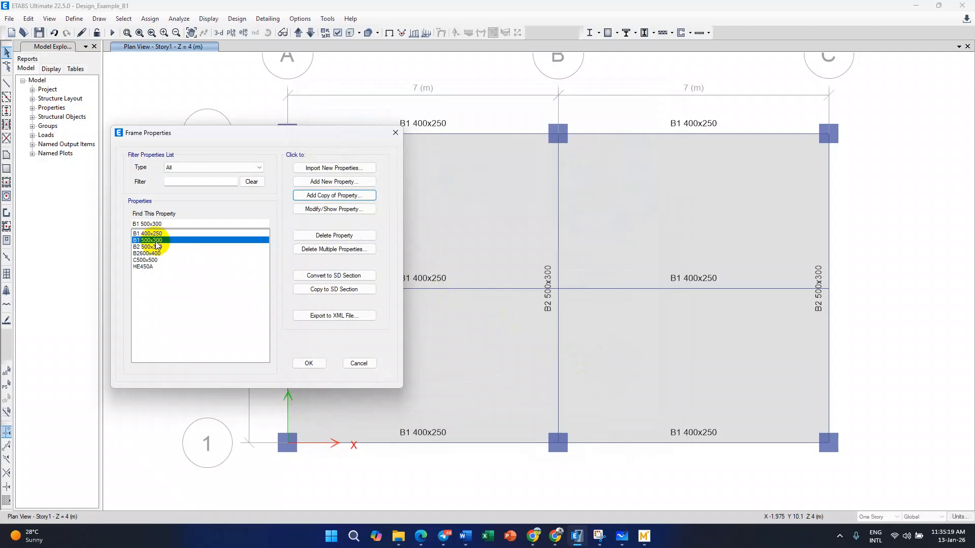
pyautogui.click(308, 364)
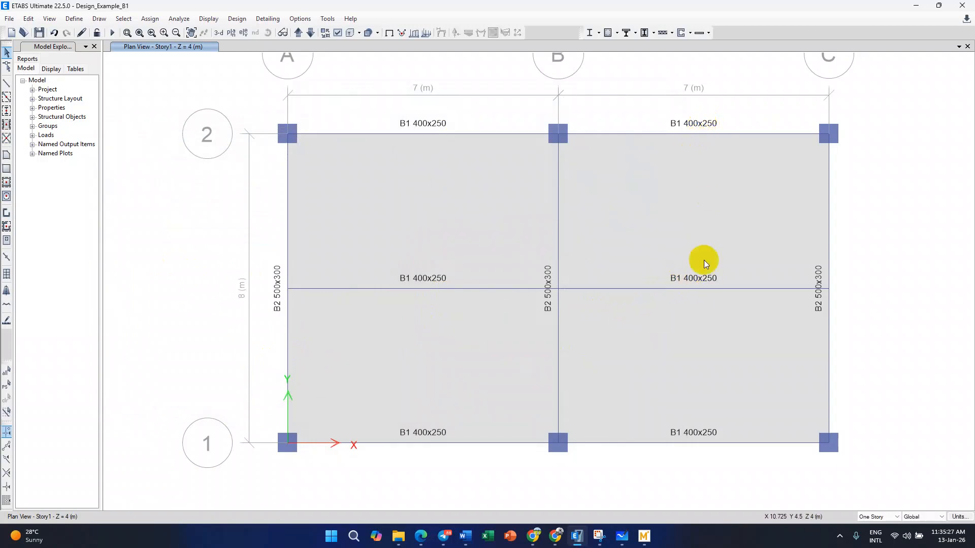
# - Select all beams that use the B1 400x250 frame property
pyautogui.click(152, 19)
pyautogui.click(124, 21)
pyautogui.click(124, 21)
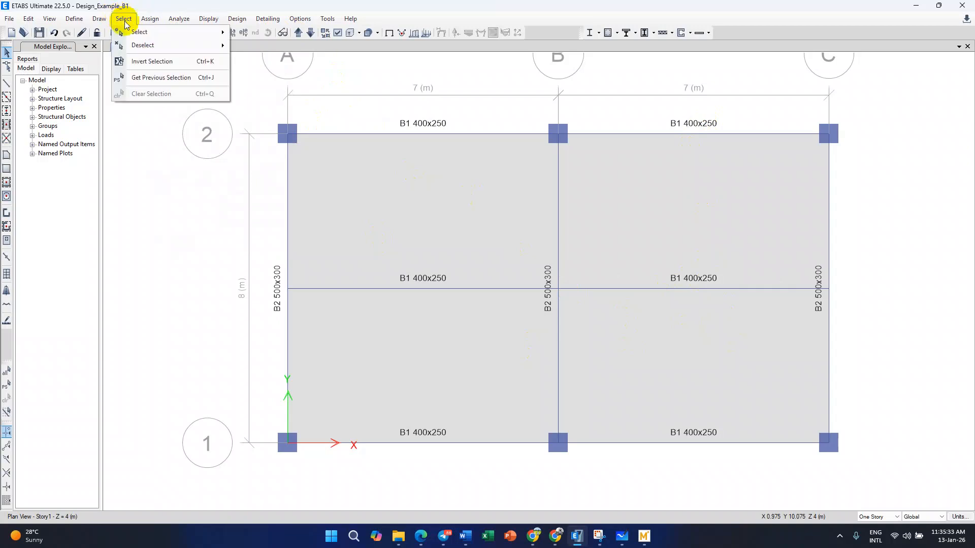
pyautogui.moveTo(133, 33)
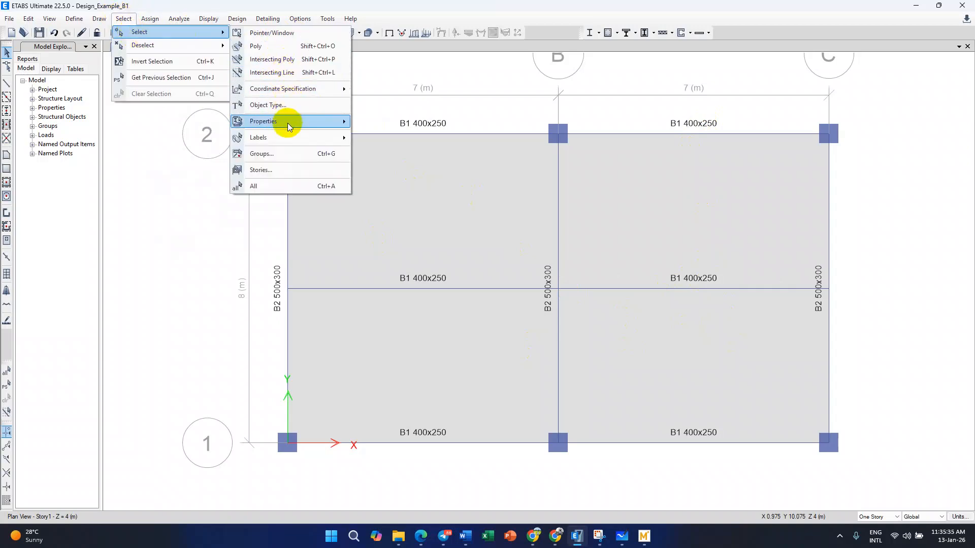
pyautogui.moveTo(289, 127)
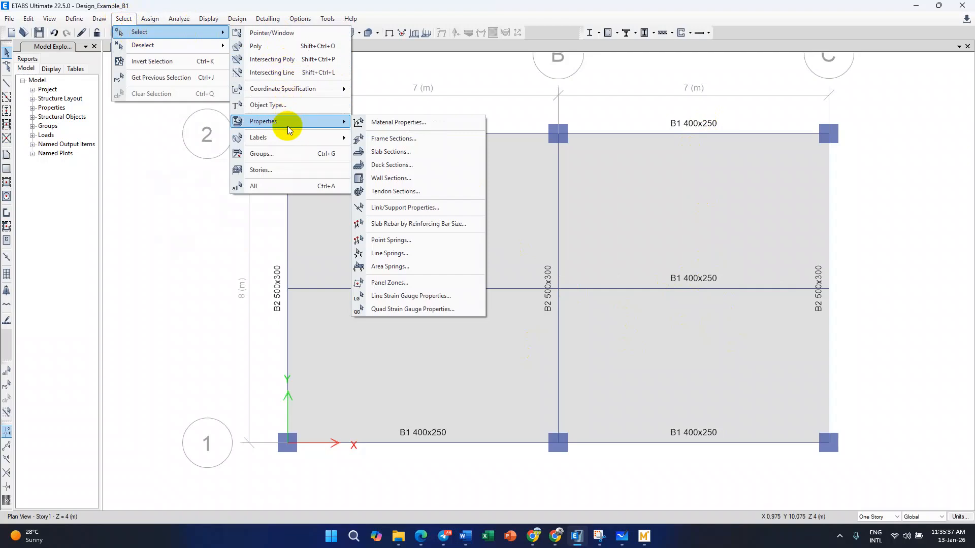
pyautogui.click(386, 138)
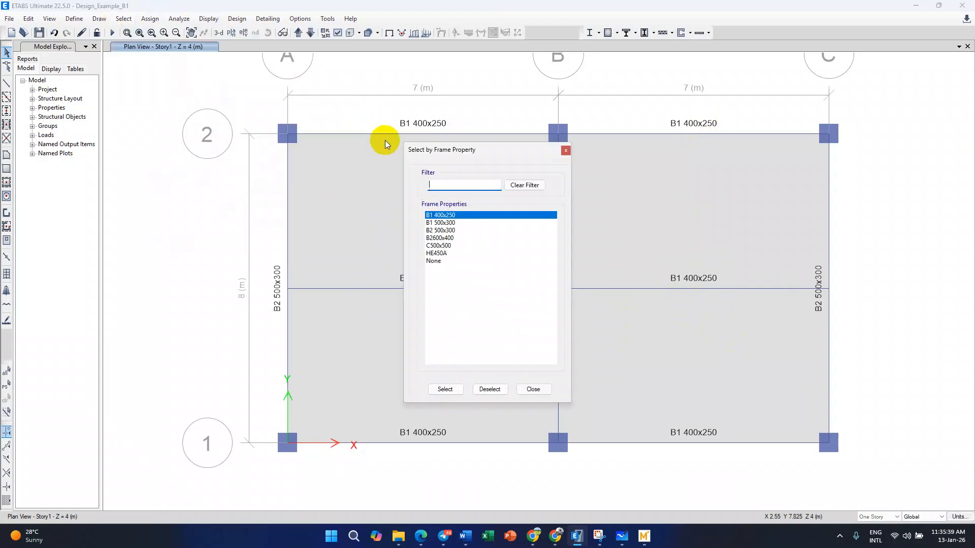
pyautogui.moveTo(463, 147); pyautogui.dragTo(152, 132)
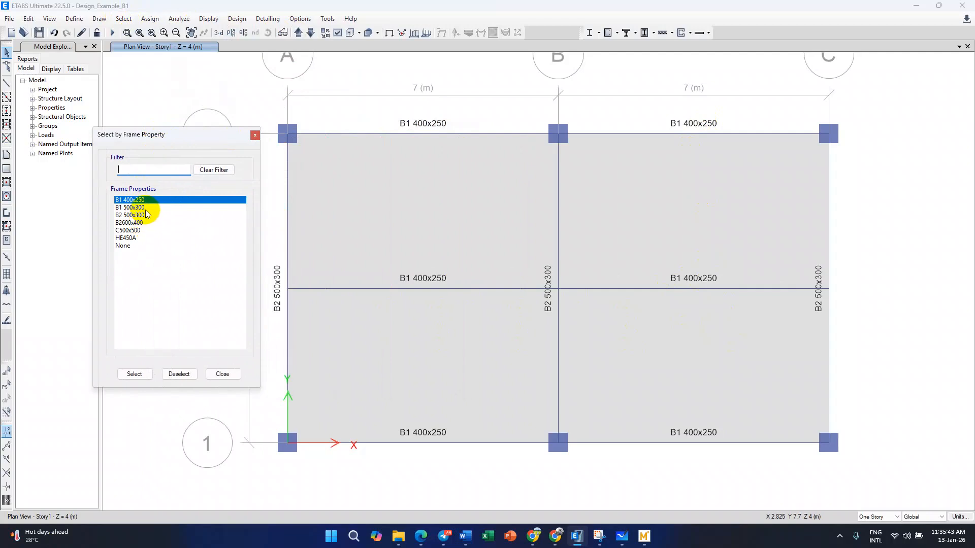
pyautogui.click(136, 382)
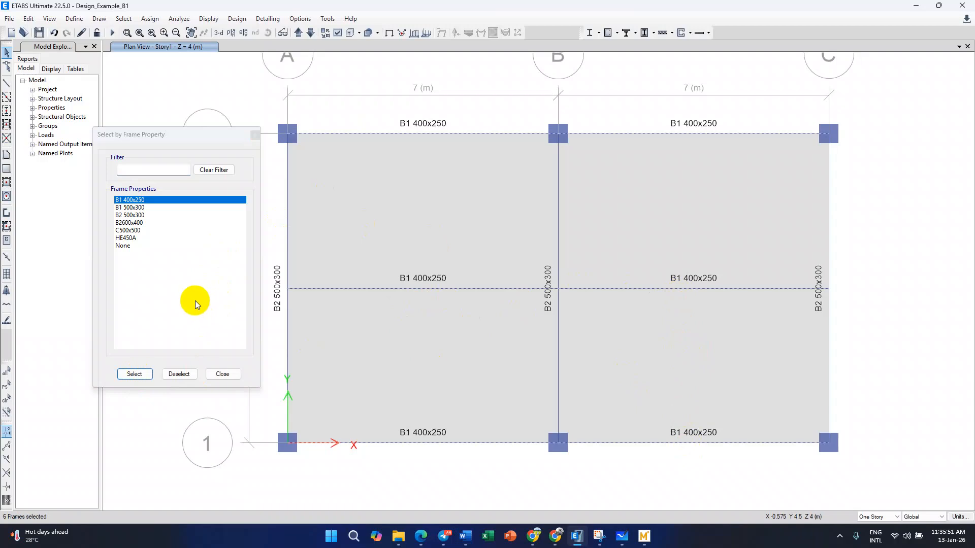
# - Assign the B1 500x300 frame section to the selected B1 400x250 beams
pyautogui.moveTo(183, 132); pyautogui.dragTo(142, 107)
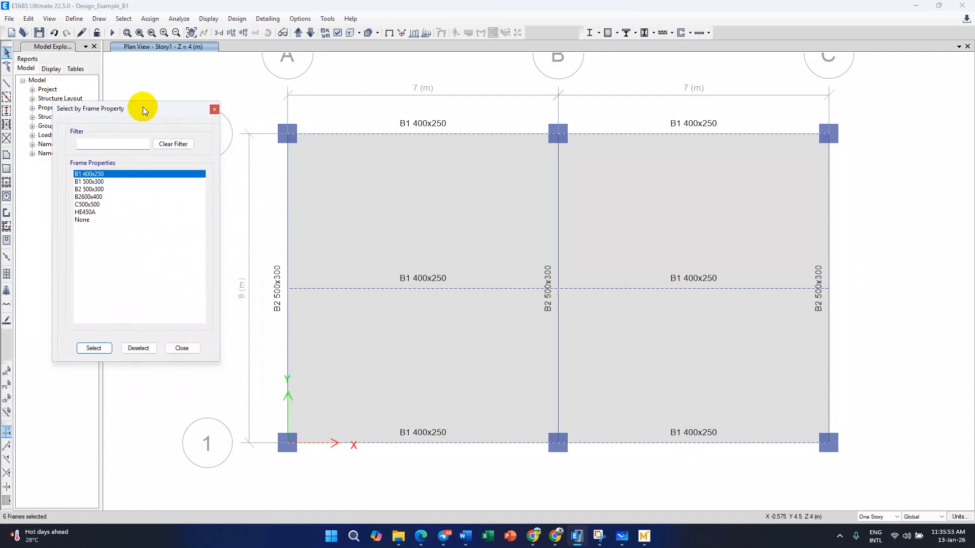
pyautogui.click(147, 20)
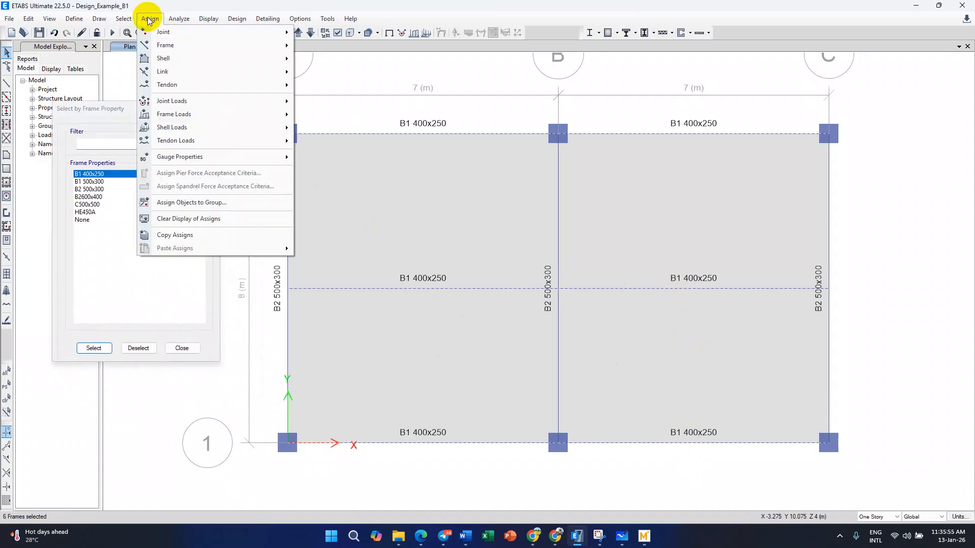
pyautogui.moveTo(160, 44)
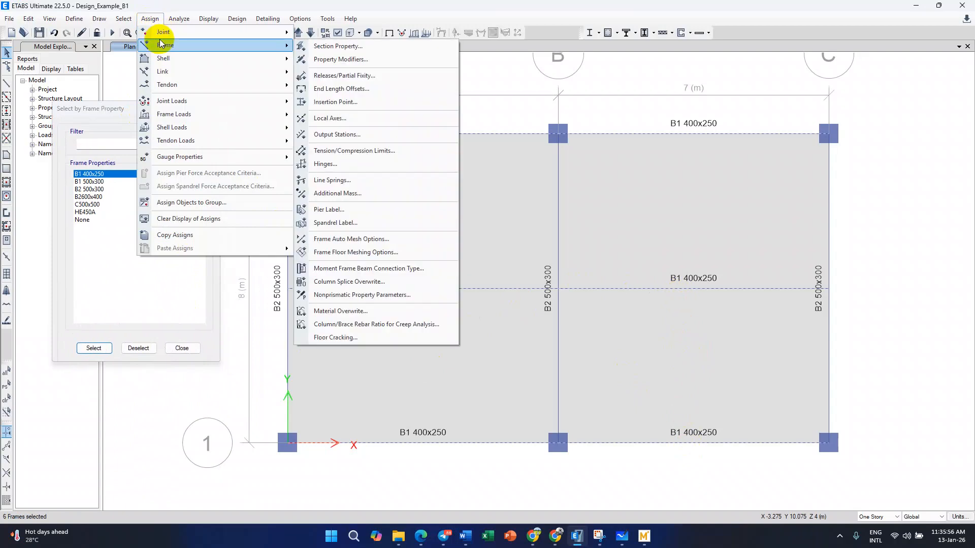
pyautogui.click(329, 46)
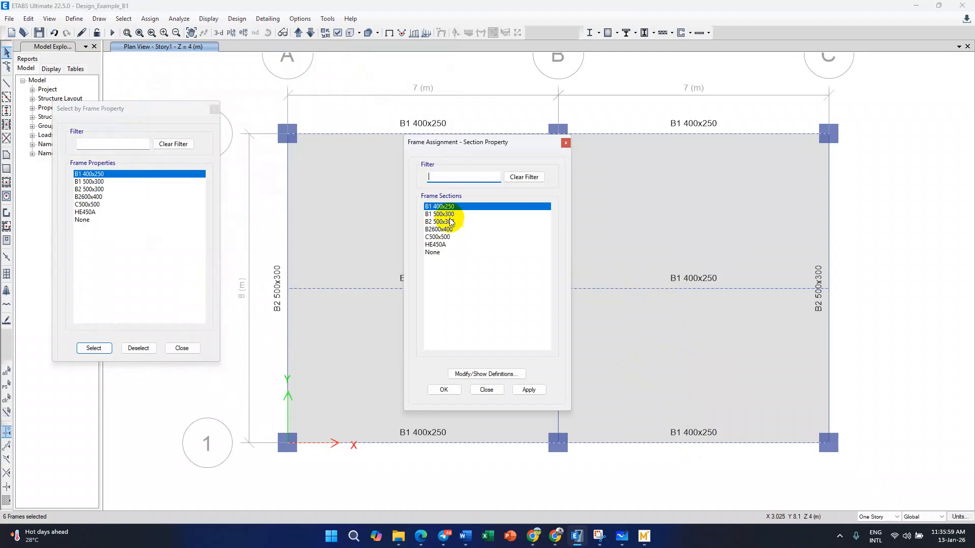
pyautogui.click(447, 215)
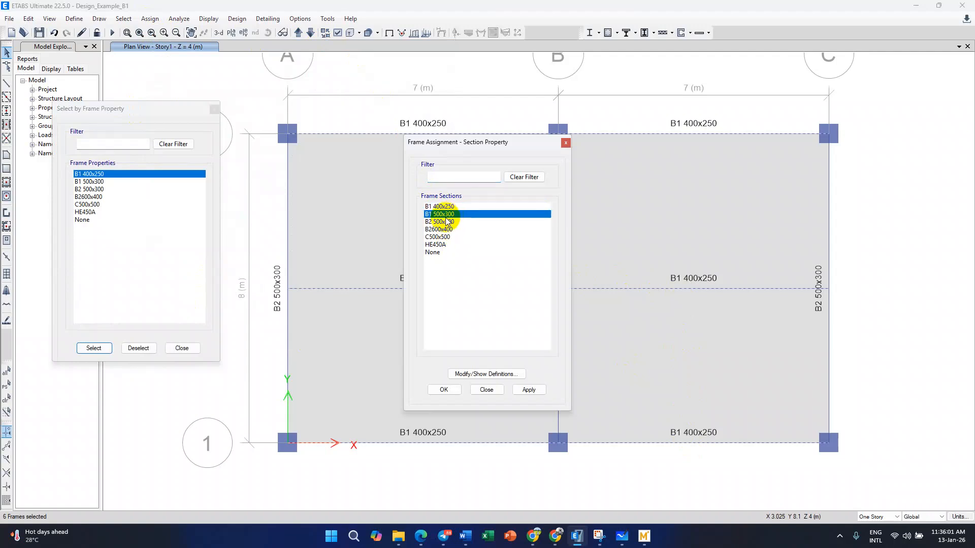
pyautogui.click(528, 389)
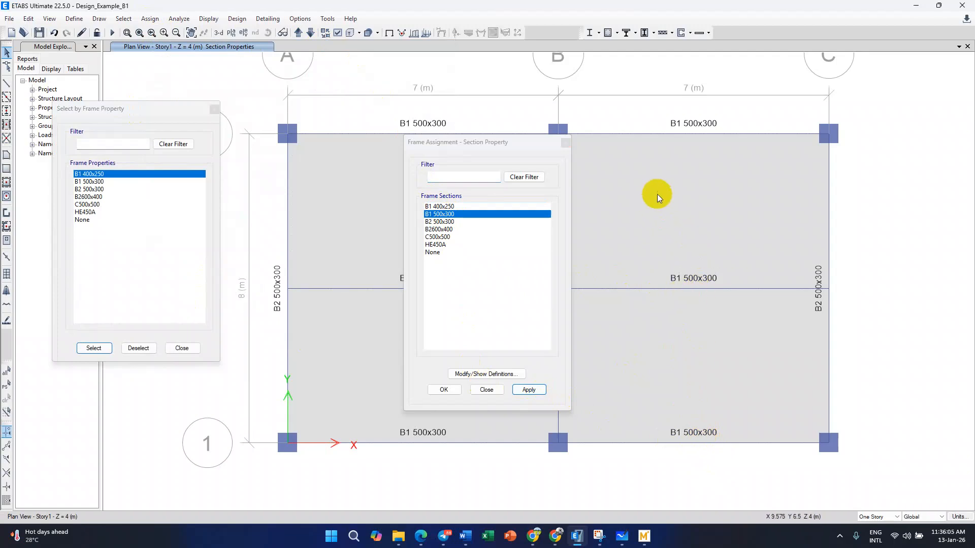
# - Select all beams with the B2 500x300 property, assign them the B2600x400 frame section, and close the selection and assignment dialogs
pyautogui.click(96, 190)
pyautogui.click(95, 347)
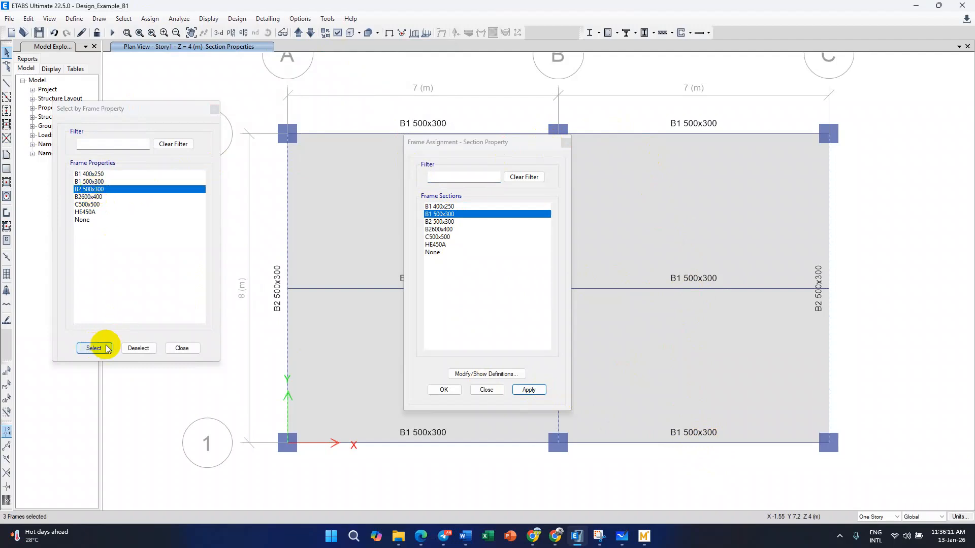
pyautogui.moveTo(496, 141); pyautogui.dragTo(855, 129)
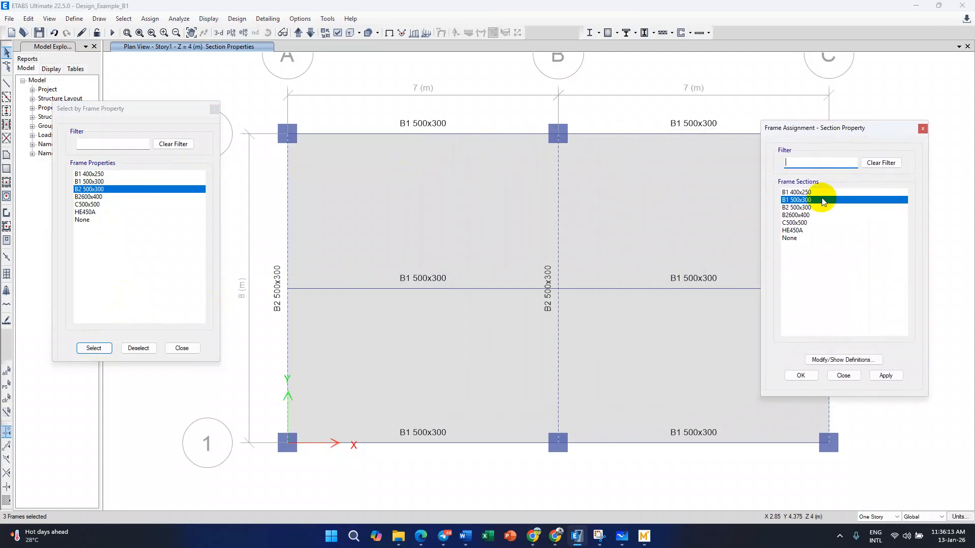
pyautogui.click(796, 216)
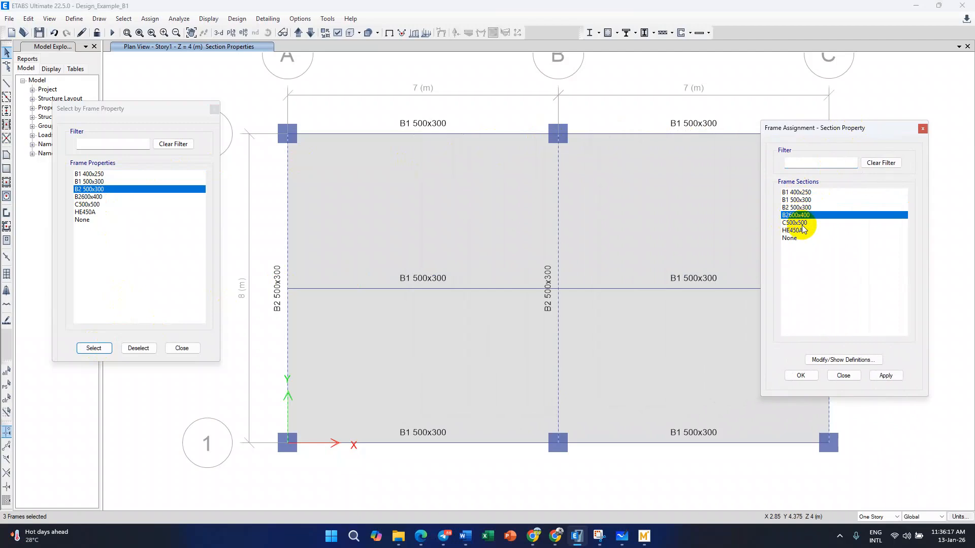
pyautogui.click(884, 377)
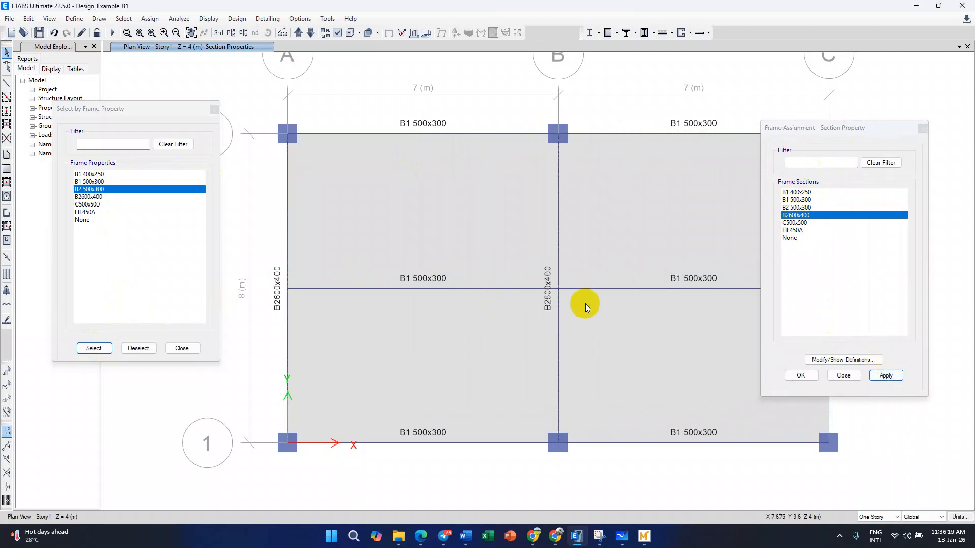
pyautogui.click(843, 376)
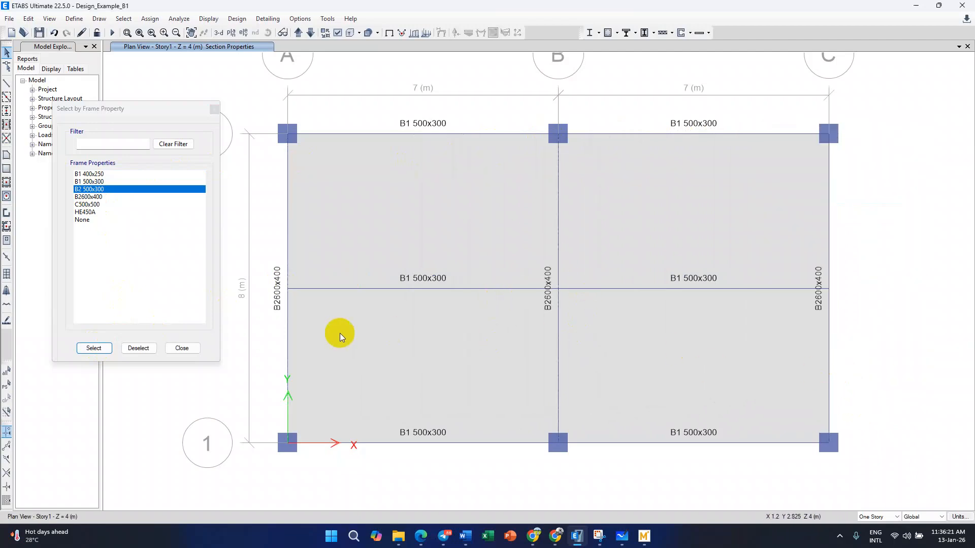
pyautogui.click(181, 349)
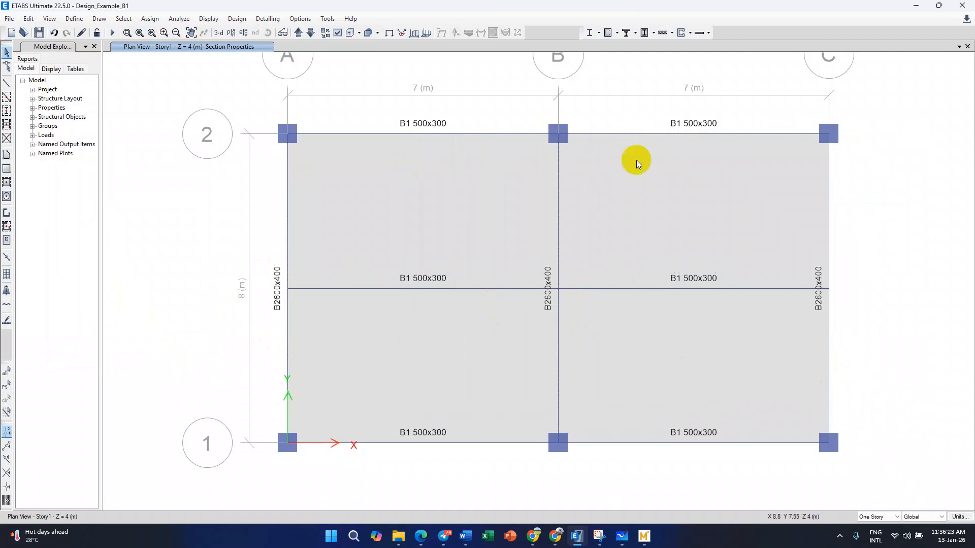